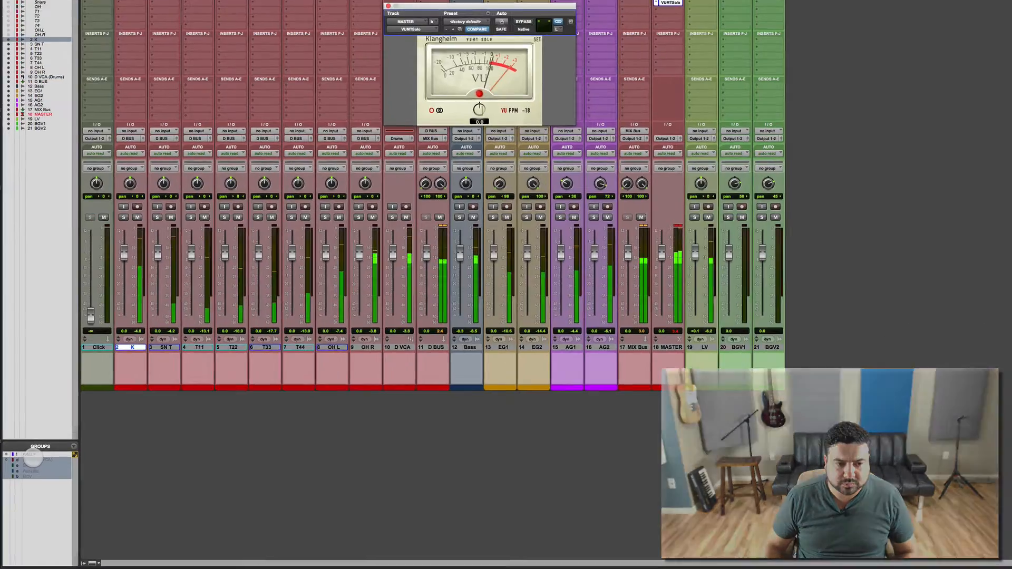
Pull all tracks to -inf through the ALL group, suspend groups, and raise LV to about -0.4 dB.
left_click(32, 456)
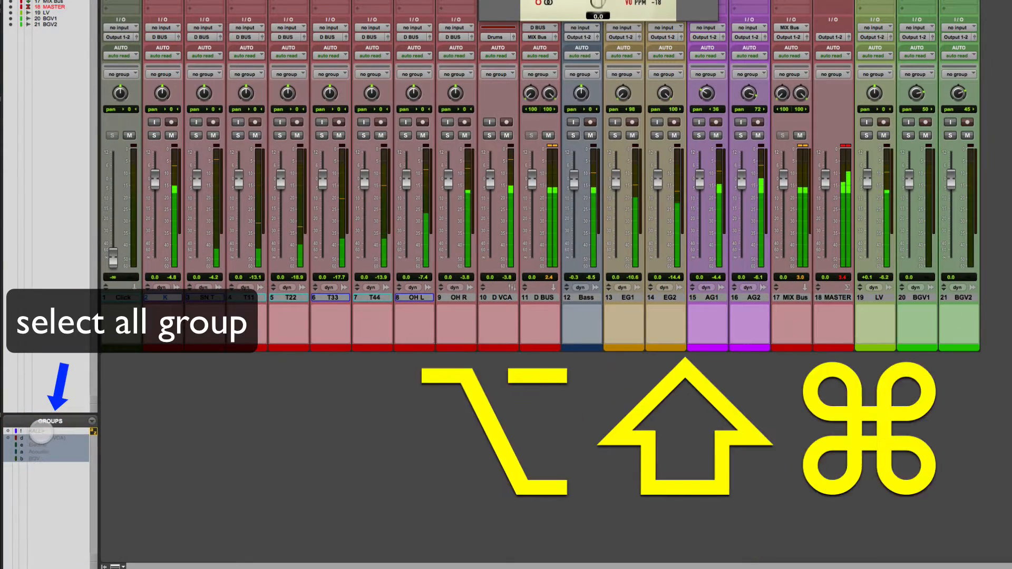
key("super+shift+g")
left_click(41, 432)
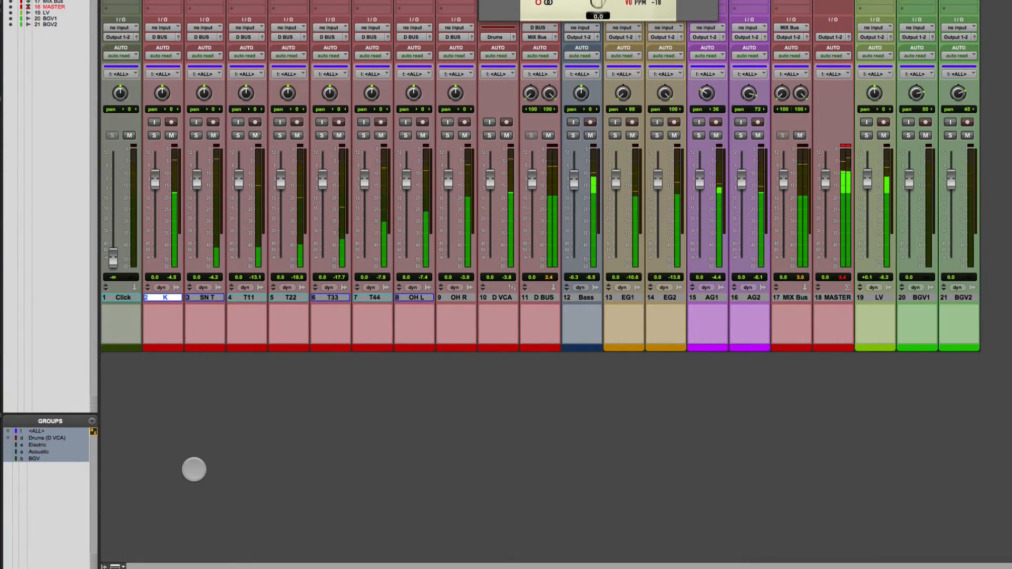
key("space")
key("super+shift+g")
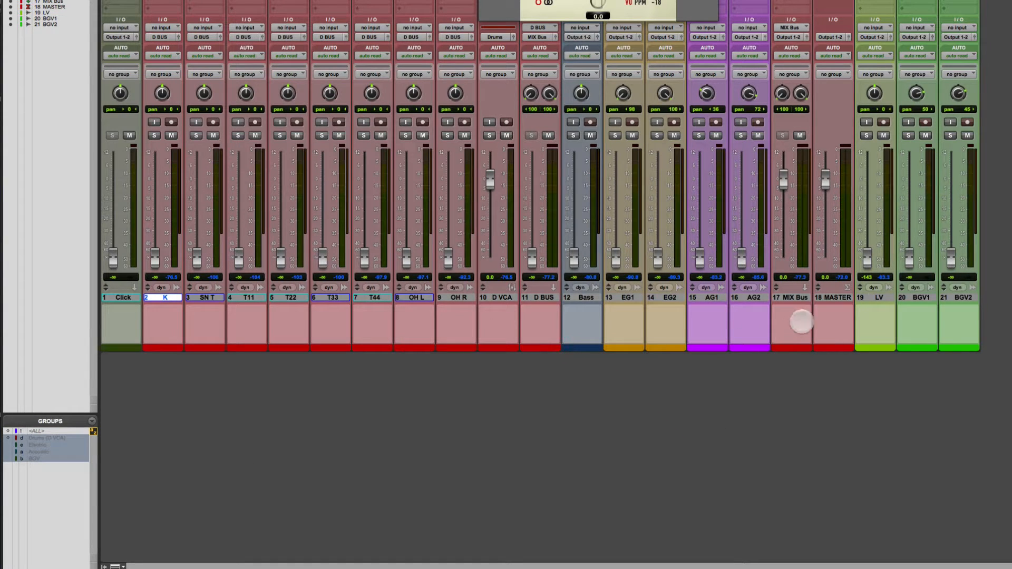
left_click(879, 298)
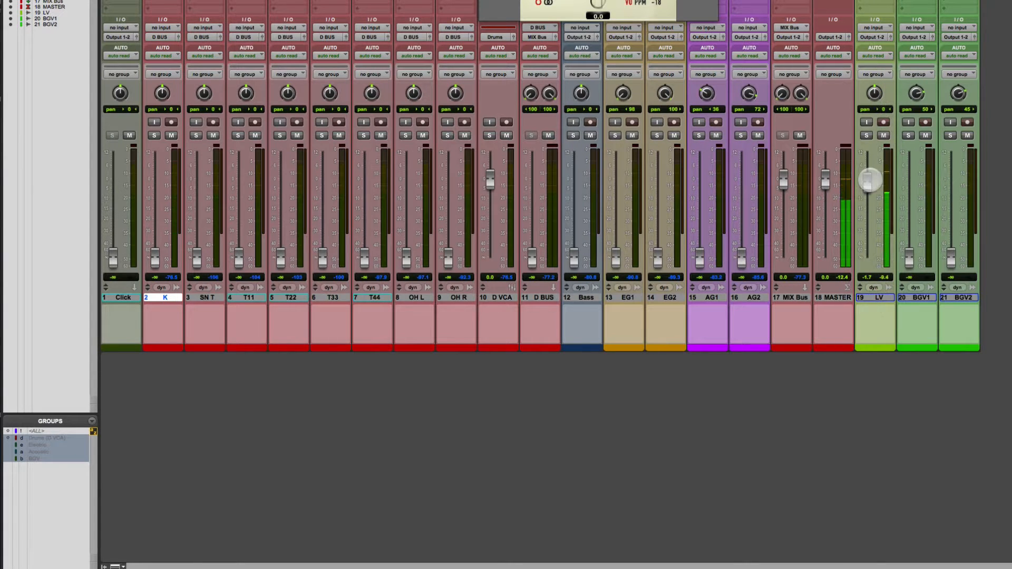
left_click_drag(869, 179, 867, 179)
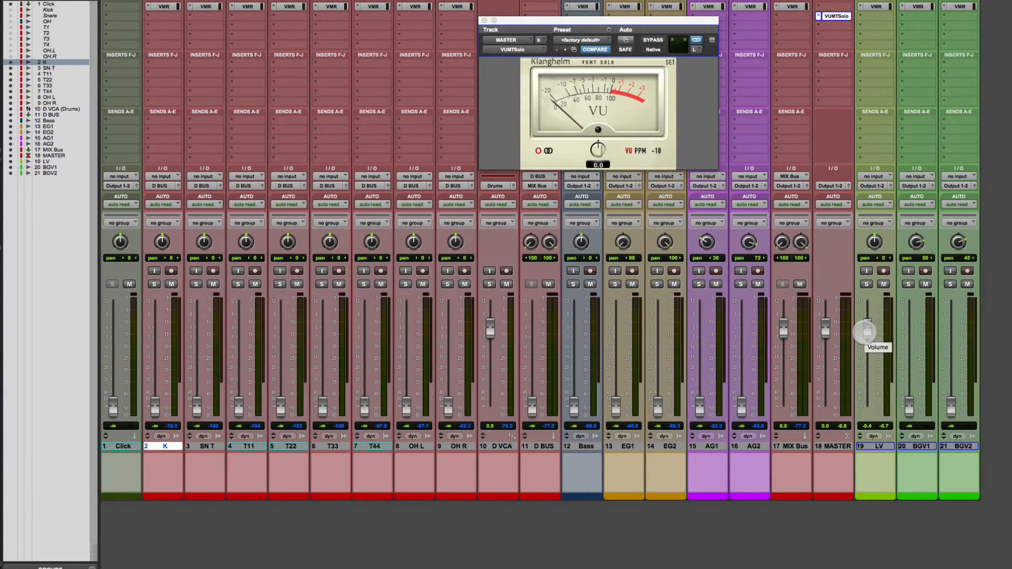
Reset the SN T snare fader to 0.0 dB and settle the LV lead vocal at about -2.5 dB.
left_click_drag(866, 332, 867, 328)
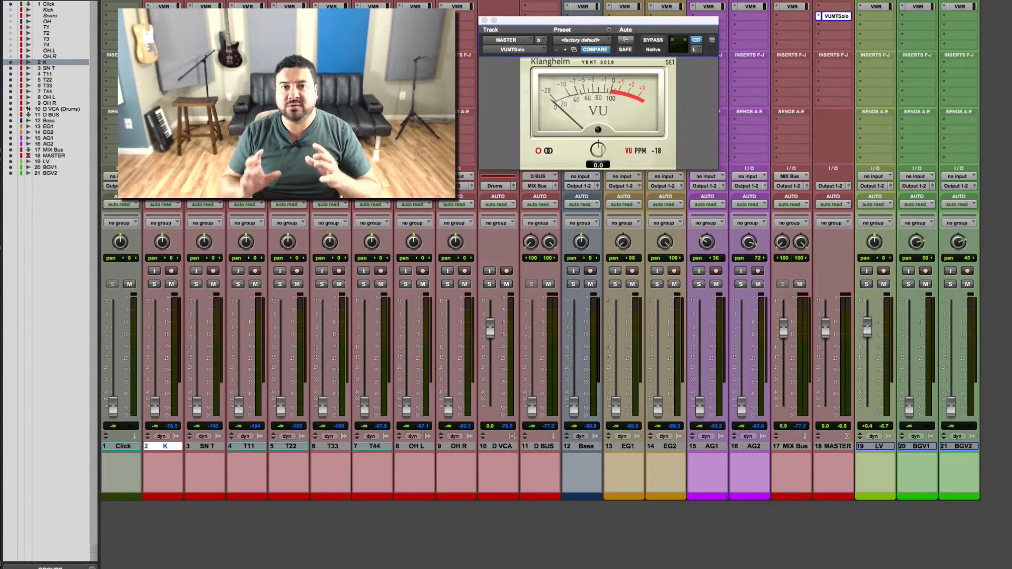
left_click(212, 446)
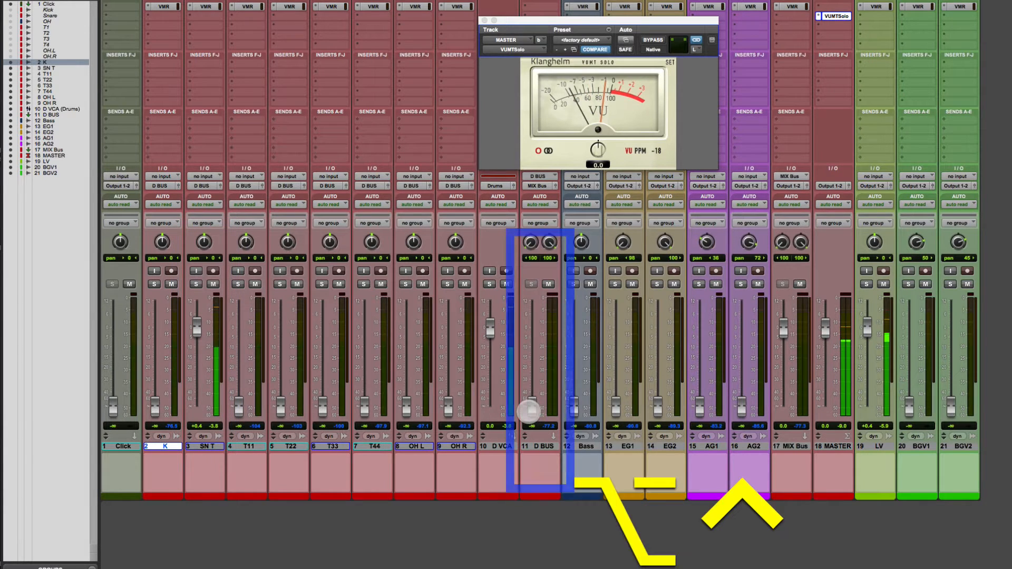
left_click(196, 330, "alt+super")
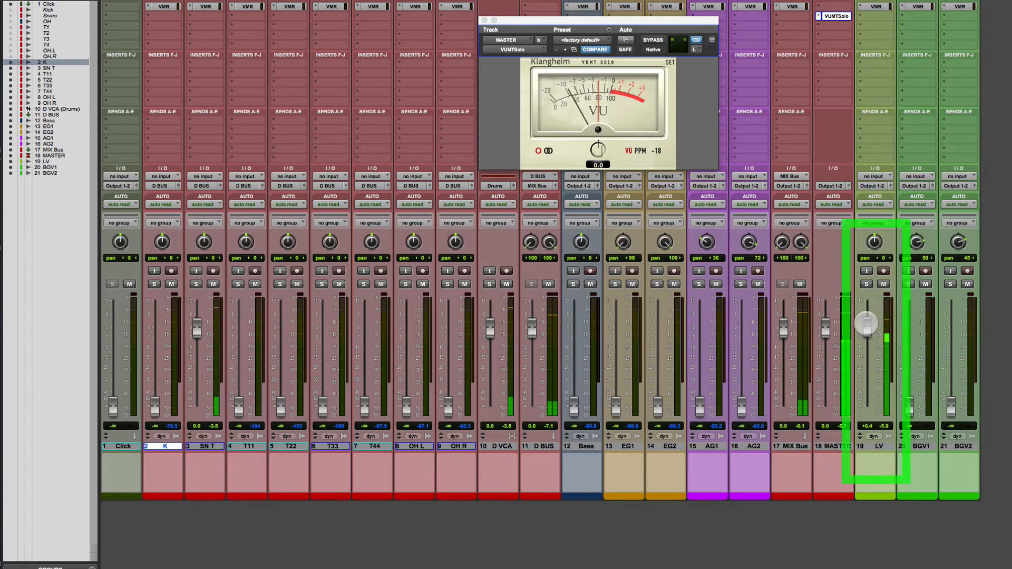
left_click_drag(866, 323, 868, 332)
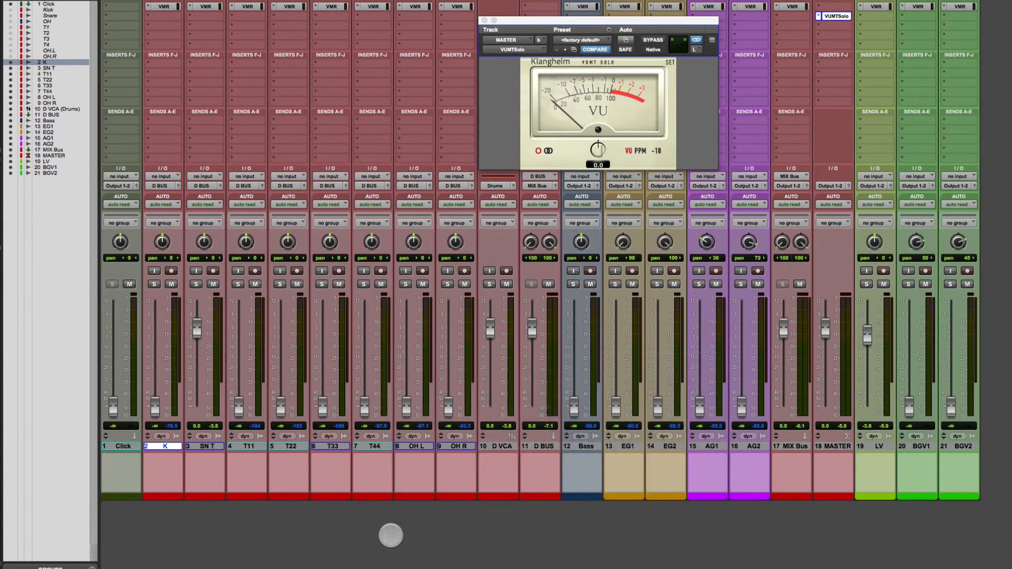
Start playback to balance the kick and overheads against the snare.
key("space")
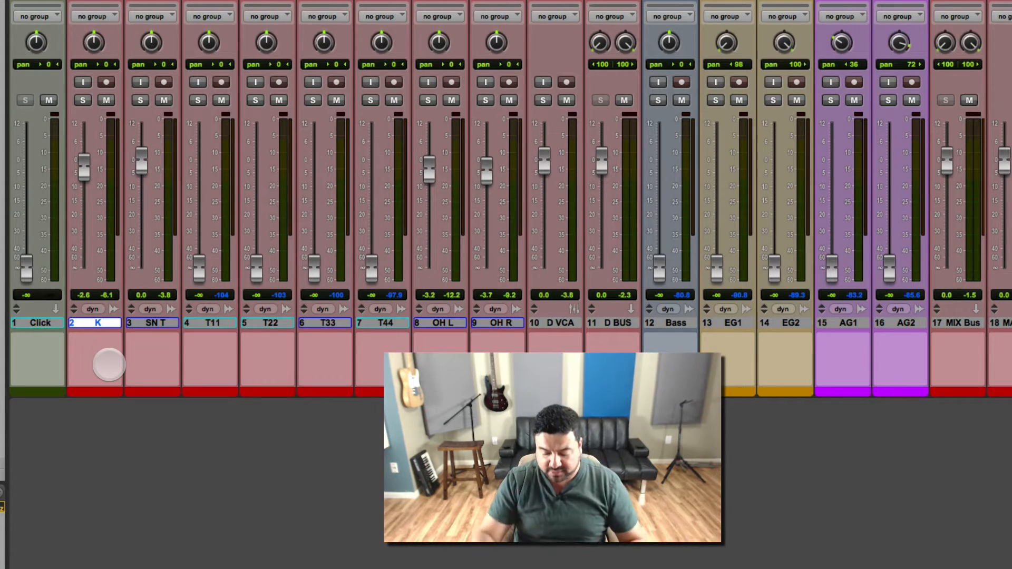
Solo the OH L and OH R overheads, audition them in playback, then unsolo them.
key("space")
key("shift+s")
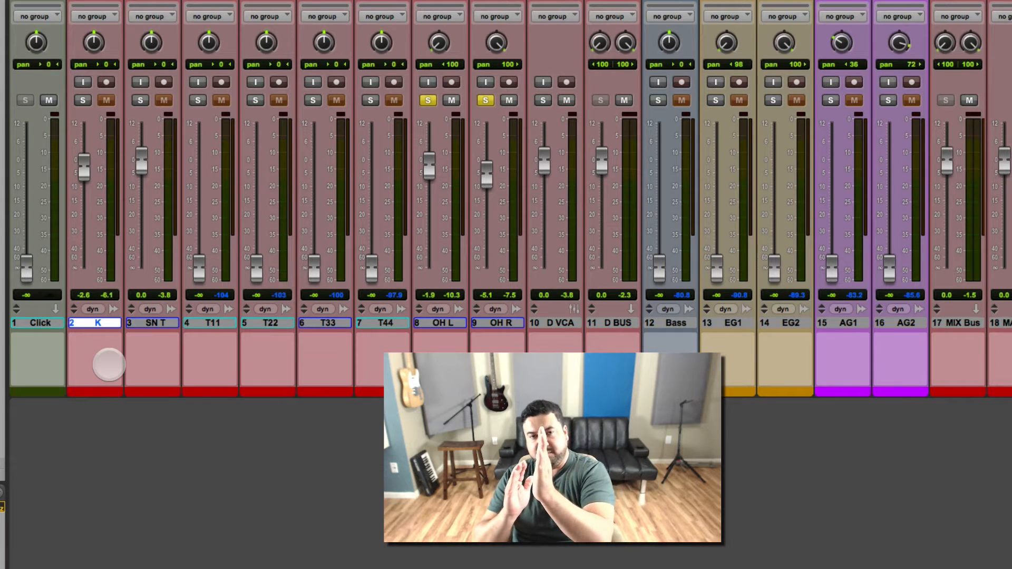
key("space")
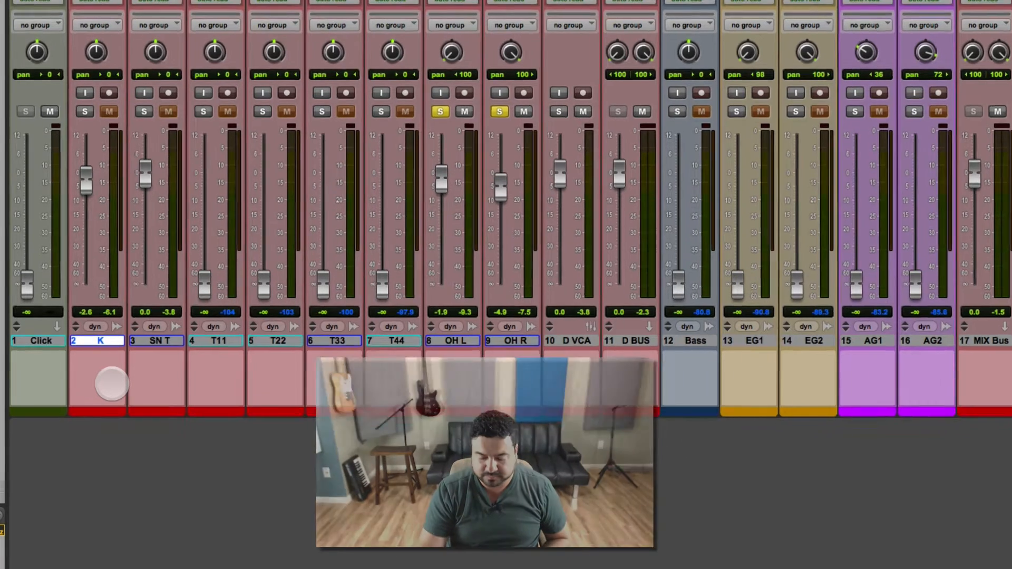
key("space")
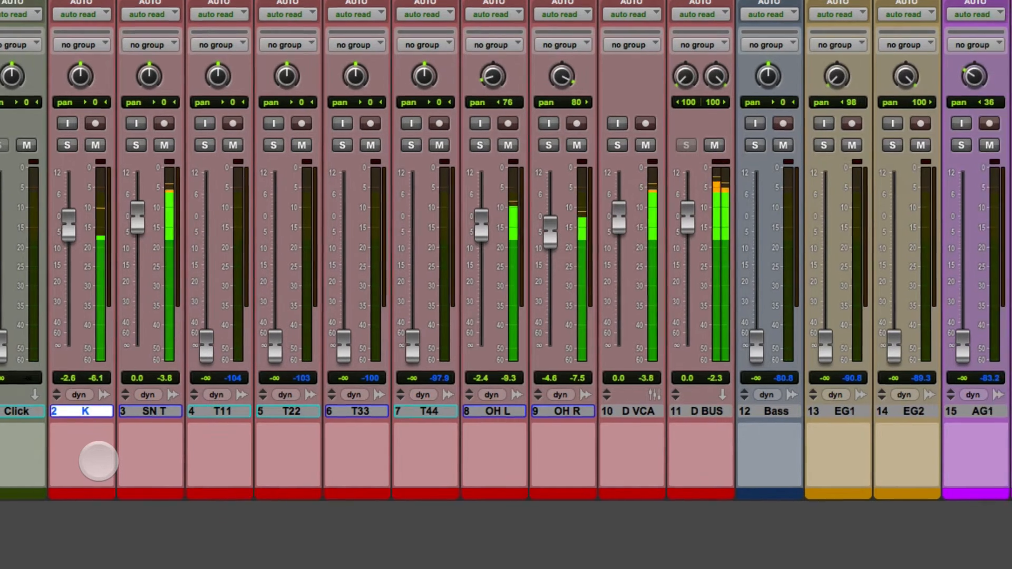
Save the session and audition the OH L and OH R overheads soloed during playback.
key("super+s")
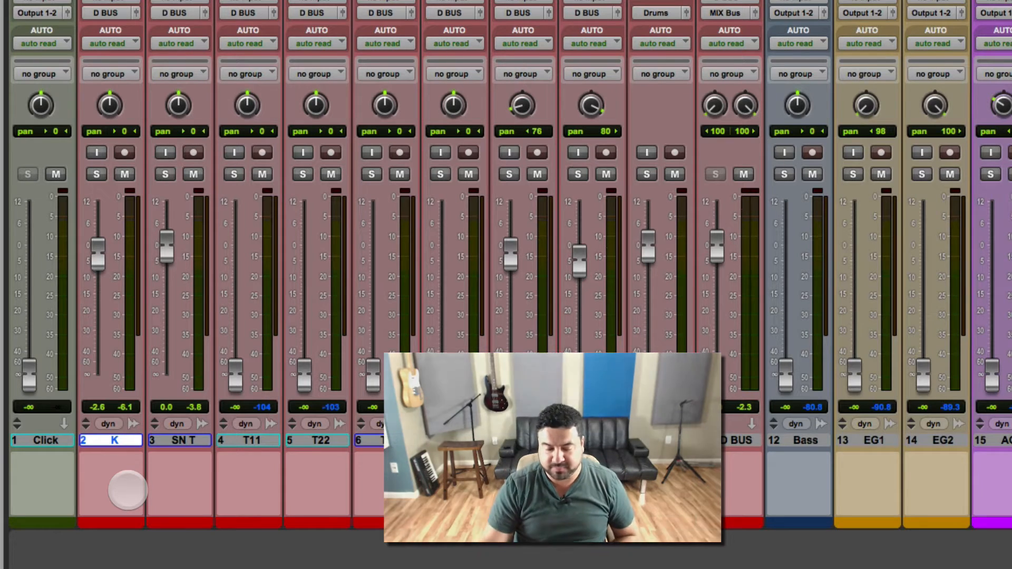
key("space")
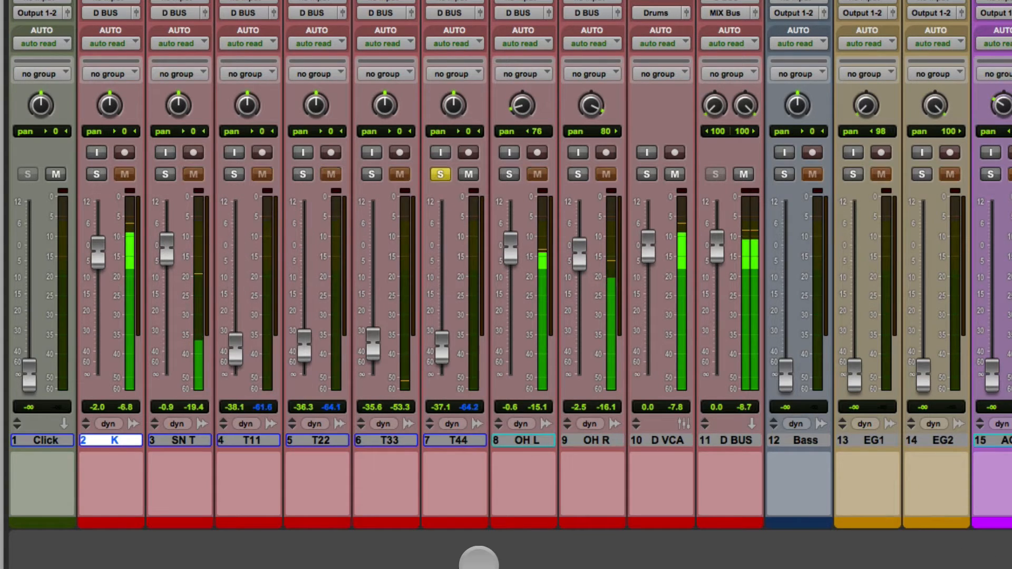
left_click(509, 174)
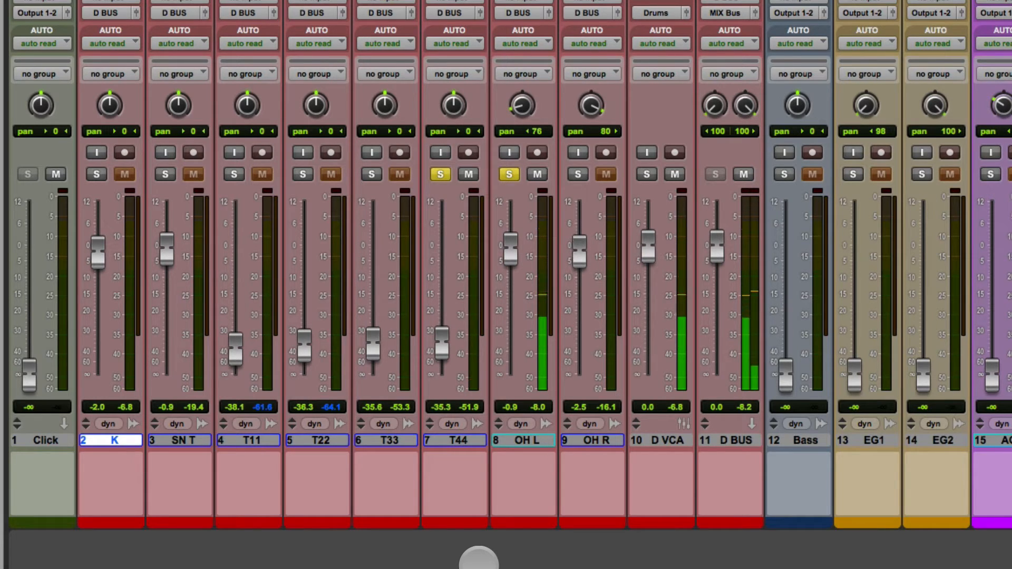
left_click(441, 175)
left_click(578, 175)
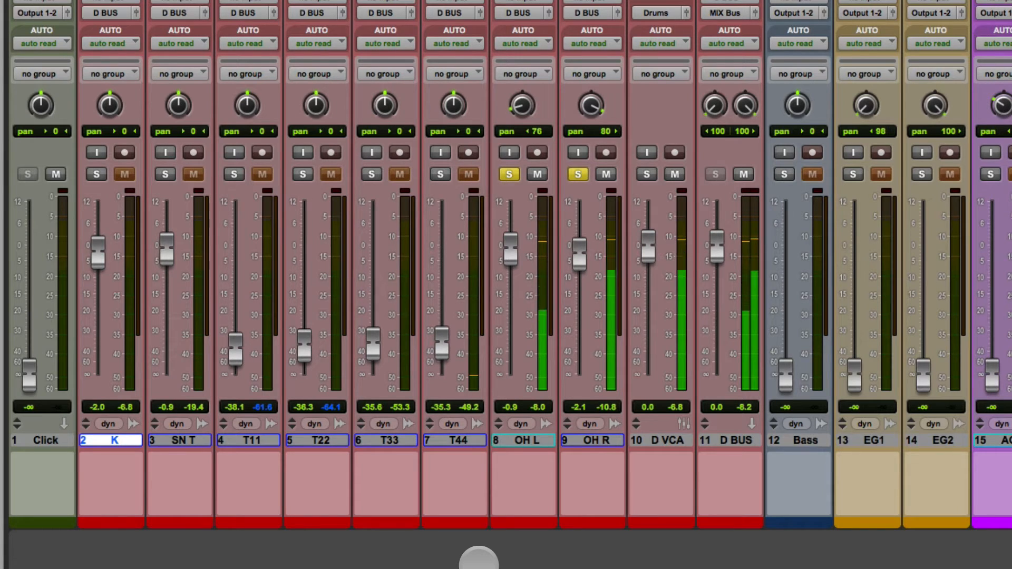
left_click(510, 175)
left_click(578, 174)
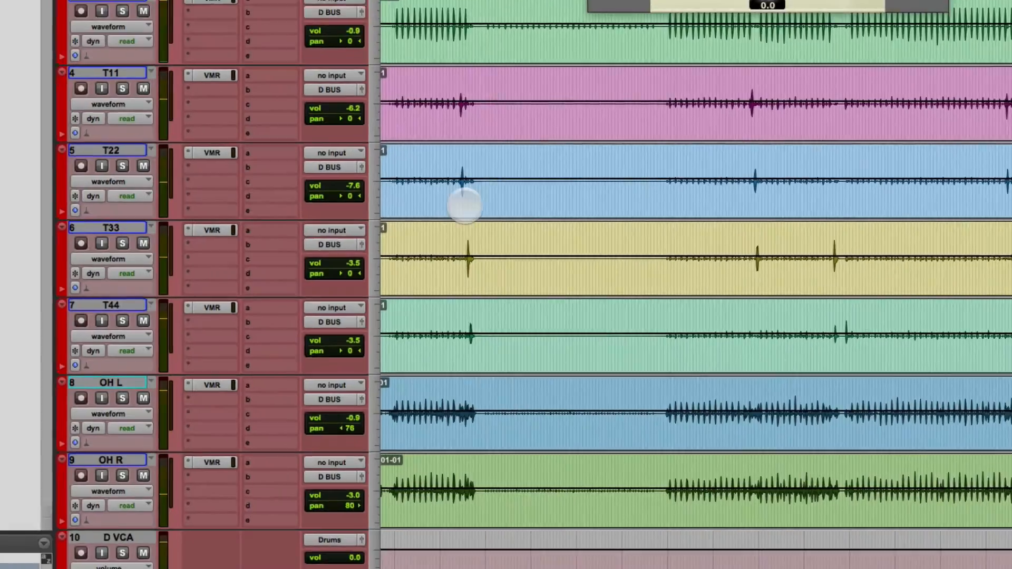
Select the T11 tom track, zoom the timeline in, and switch to the Mix window.
left_click(458, 98)
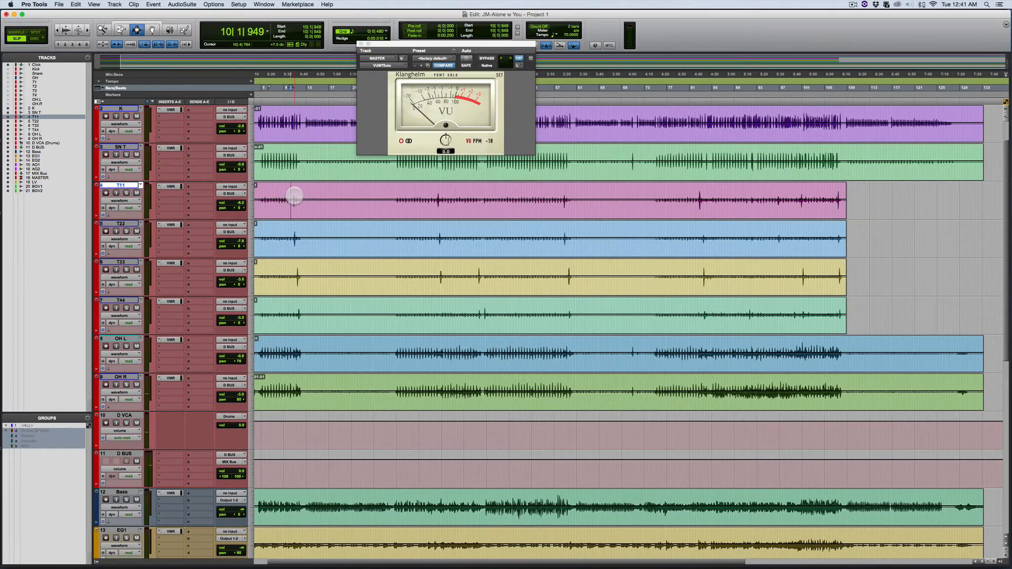
key("t")
key("t")
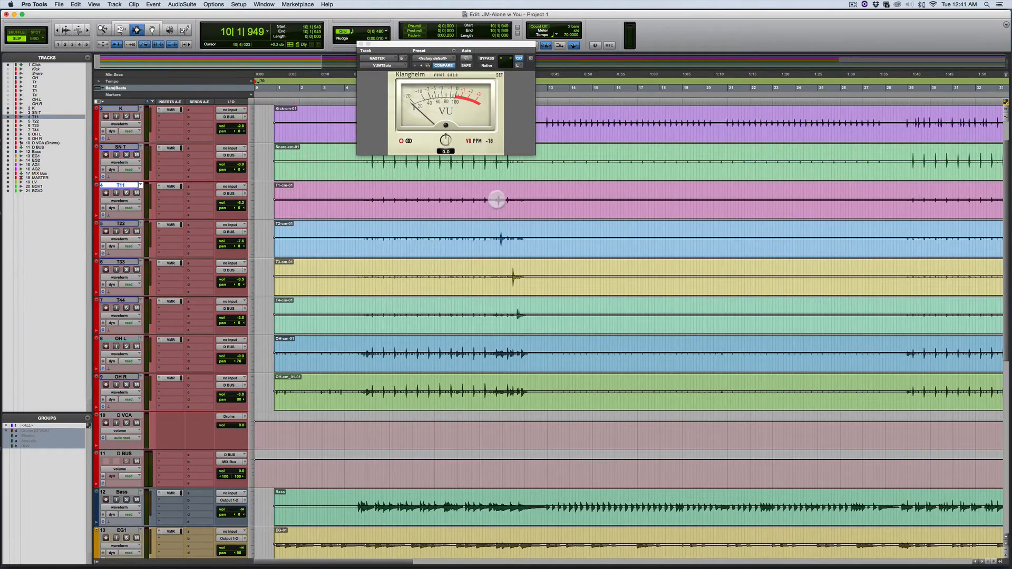
key("ctrl+equal")
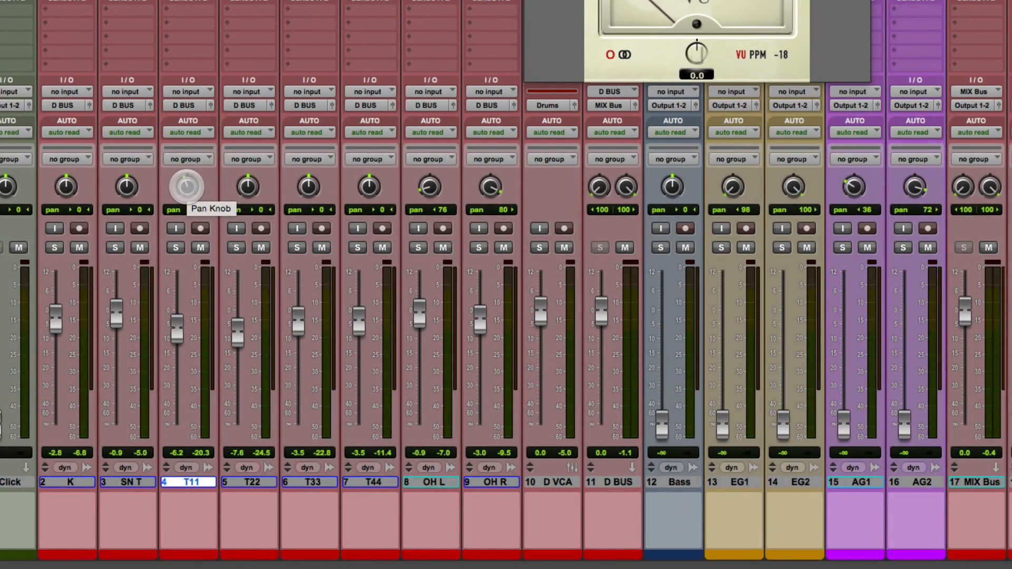
Pan the toms across the stereo field (T11 8, T22 22, T33 34, T44 54) and play back to check.
left_click_drag(248, 187, 248, 184)
left_click_drag(307, 190, 308, 187)
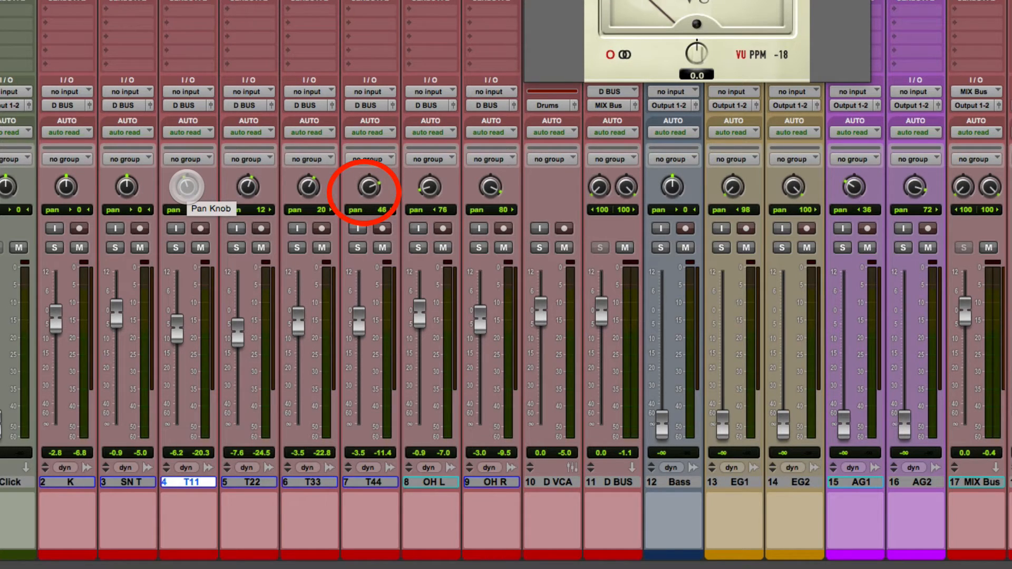
left_click_drag(307, 190, 248, 187)
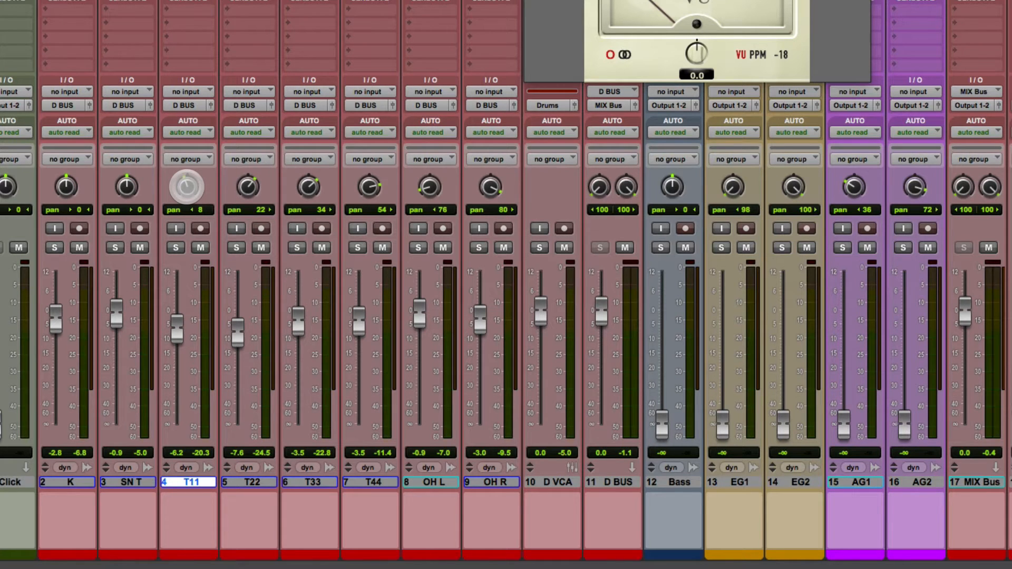
key("space")
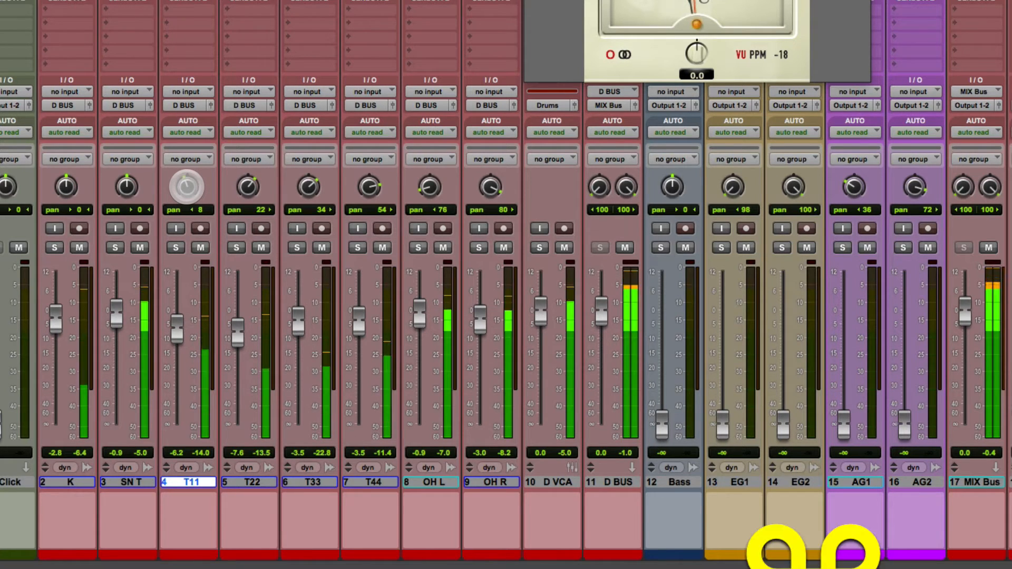
key("super+equal")
key("super+equal")
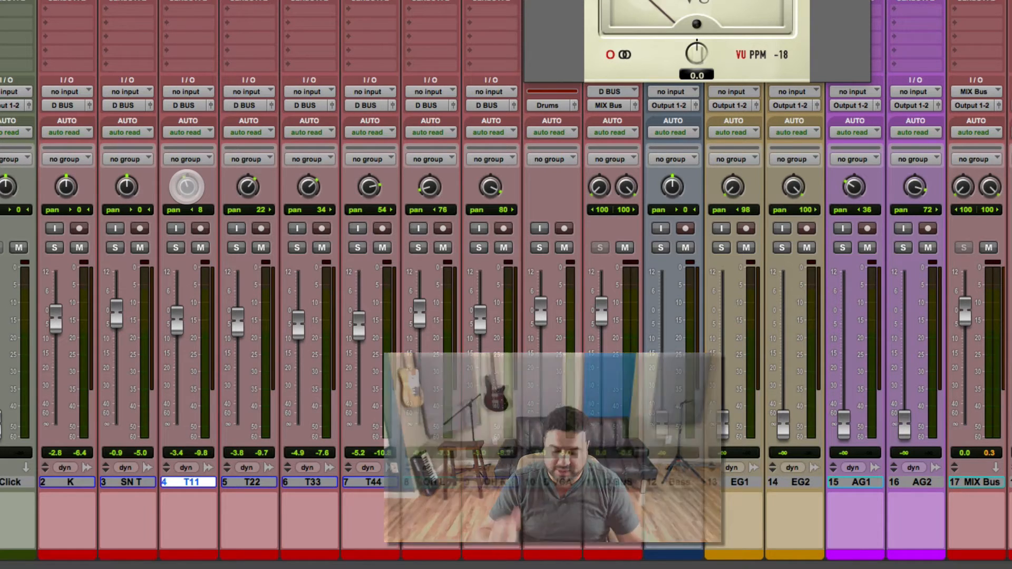
Play the song while toggling between Edit and Mix windows to fine-tune the tom levels.
key("space")
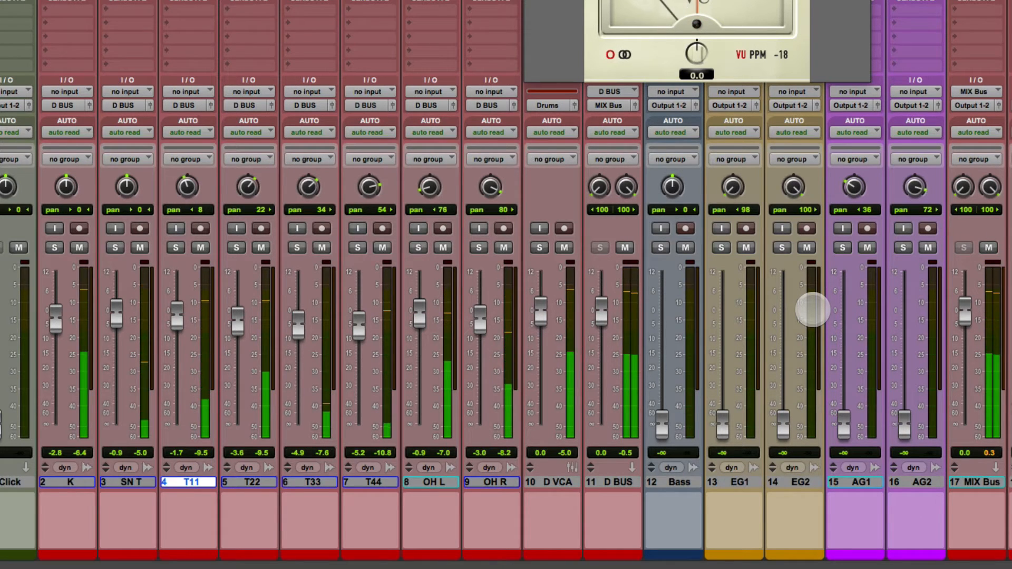
key("super+equal")
key("super+equal")
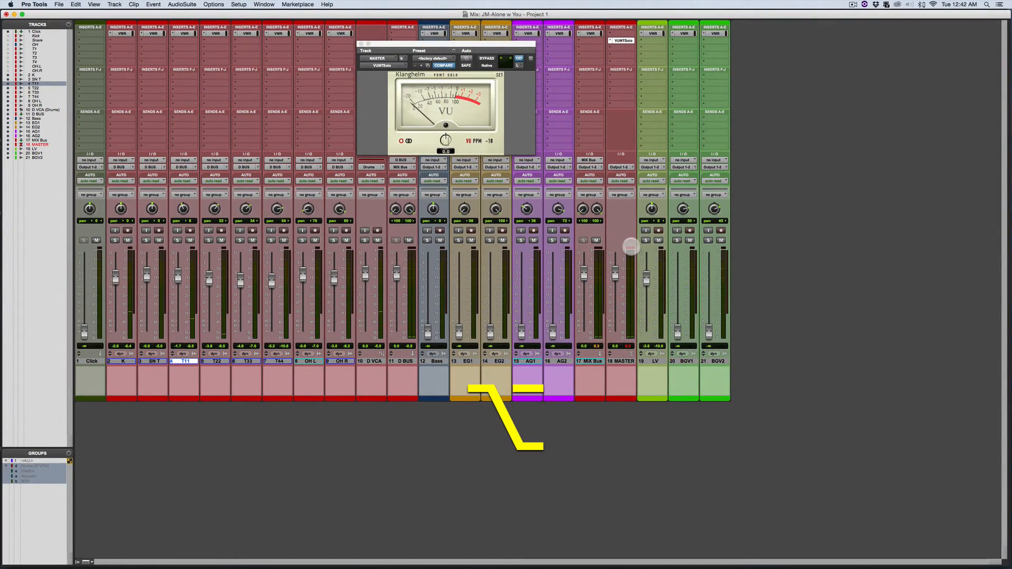
Clear the MASTER track's clip indicator.
left_click(631, 247, "alt")
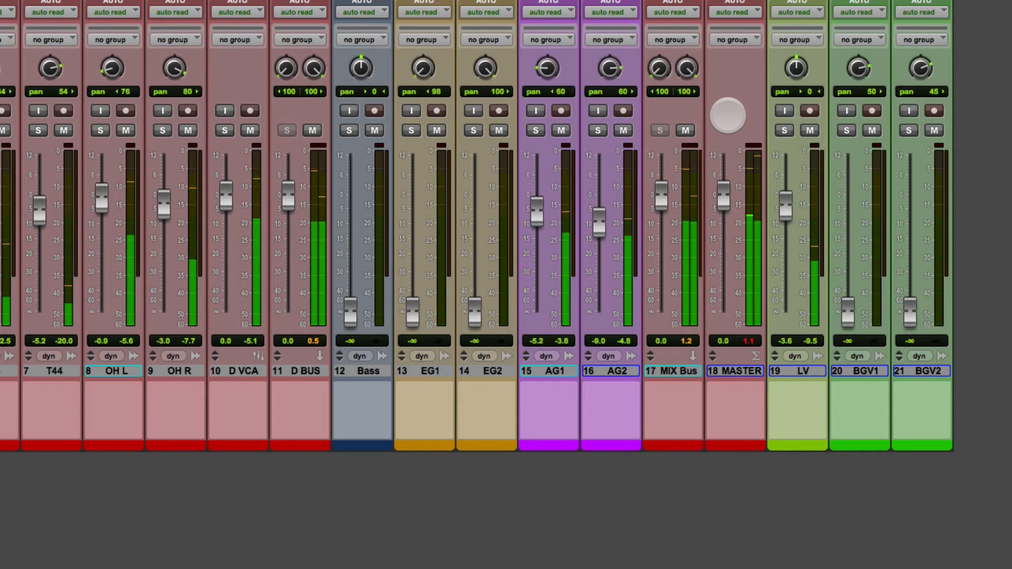
Save the session, stop playback after setting EG1 to -2.5 dB and EG2 to -0.7 dB, and save again.
key("super+s")
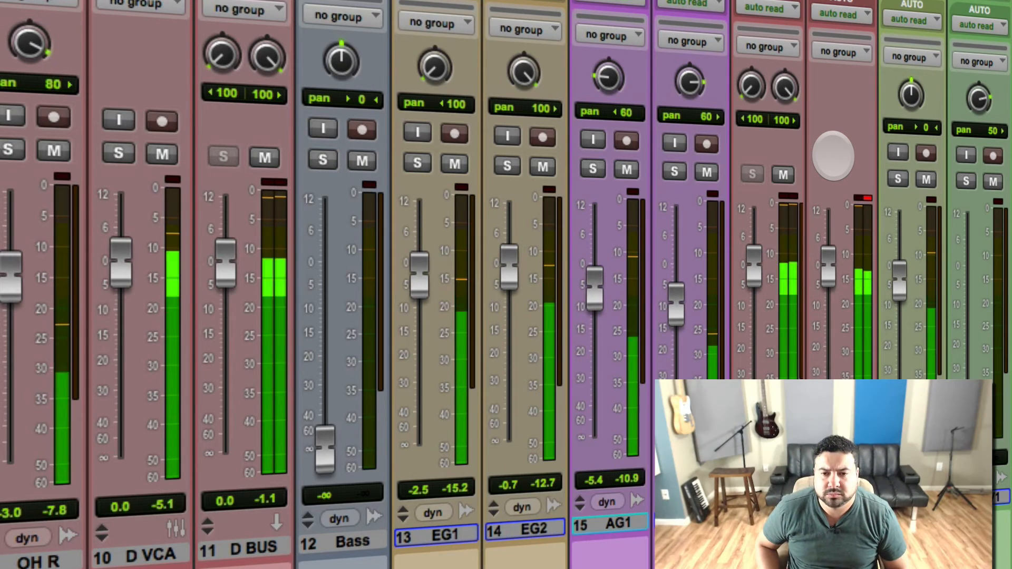
key("space")
key("super+s")
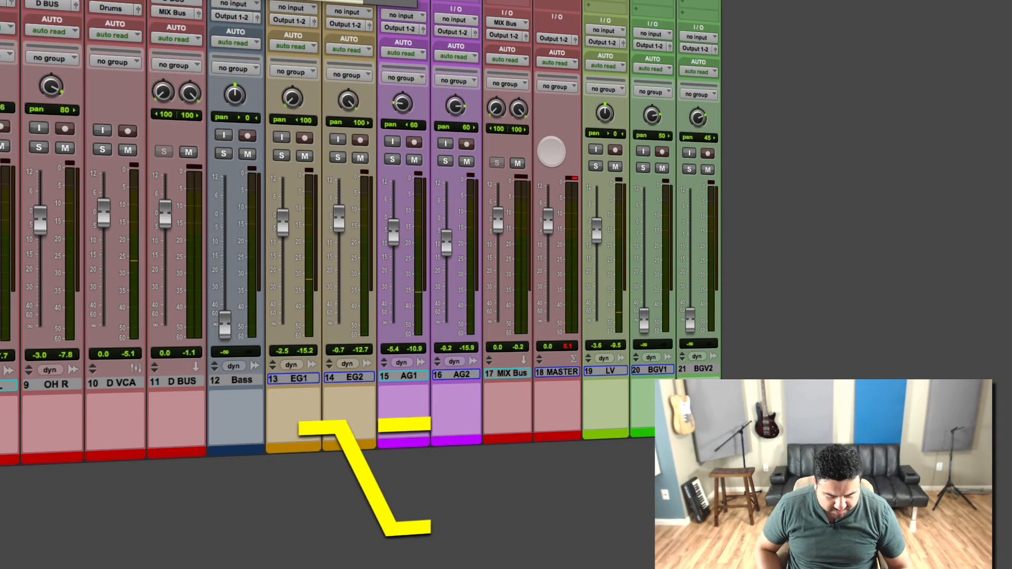
Clear all peak and clip indicators with Option+C and play back to check the new balance.
key("alt+c")
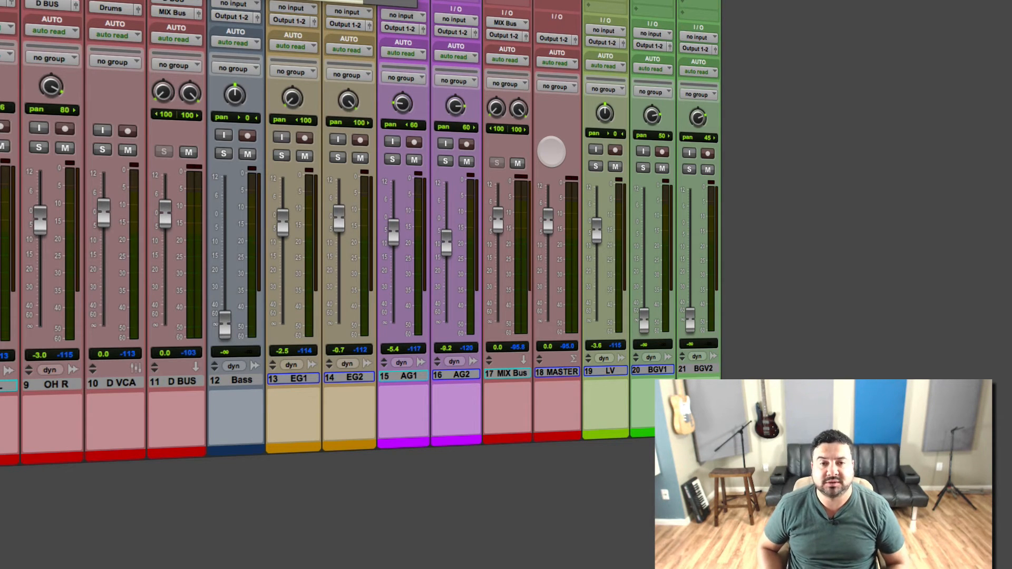
key("space")
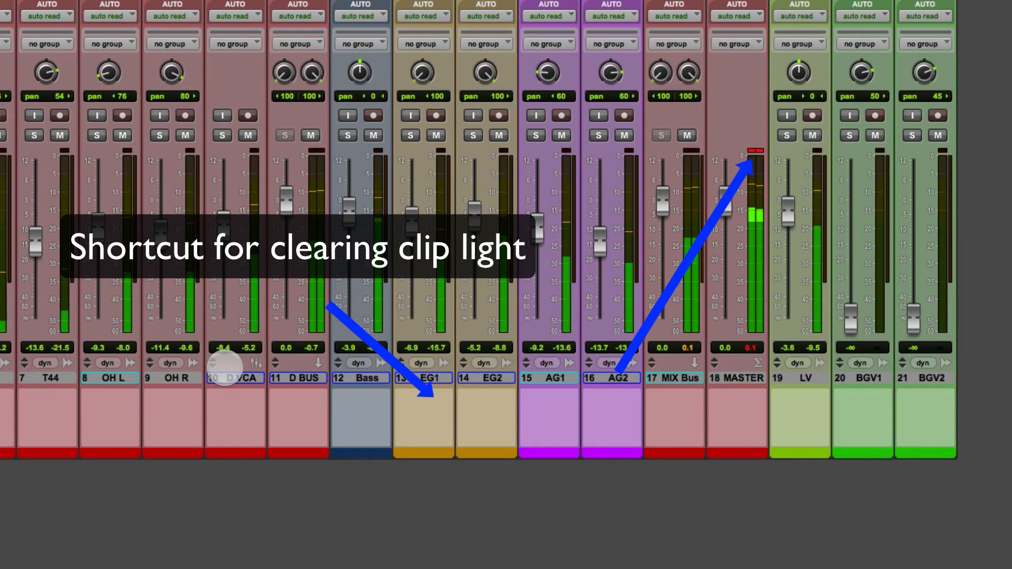
Clear the MASTER and MIX Bus clip lights and reset the LV lead vocal to about -9.9 dB.
key("alt+c")
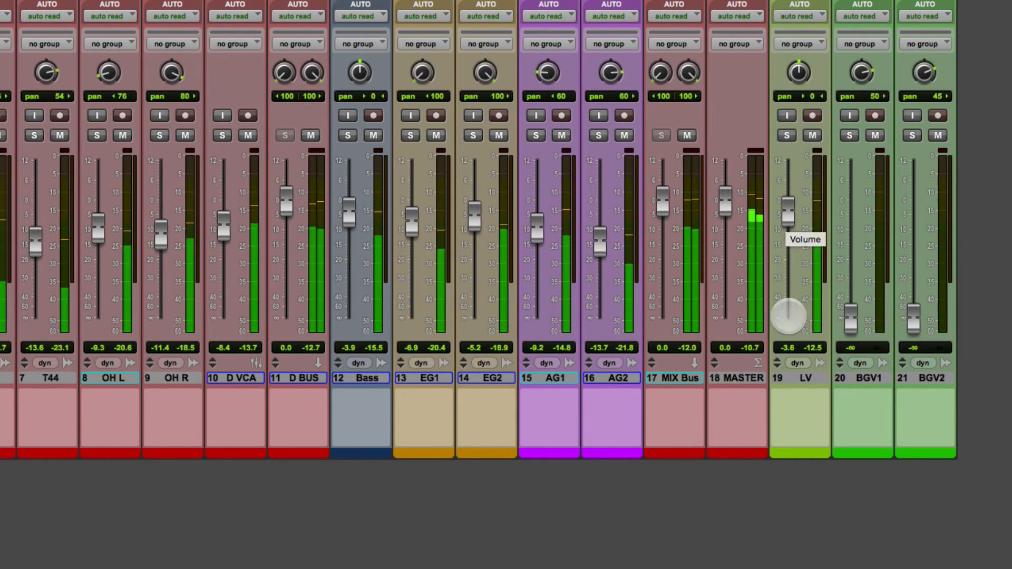
left_click(807, 378)
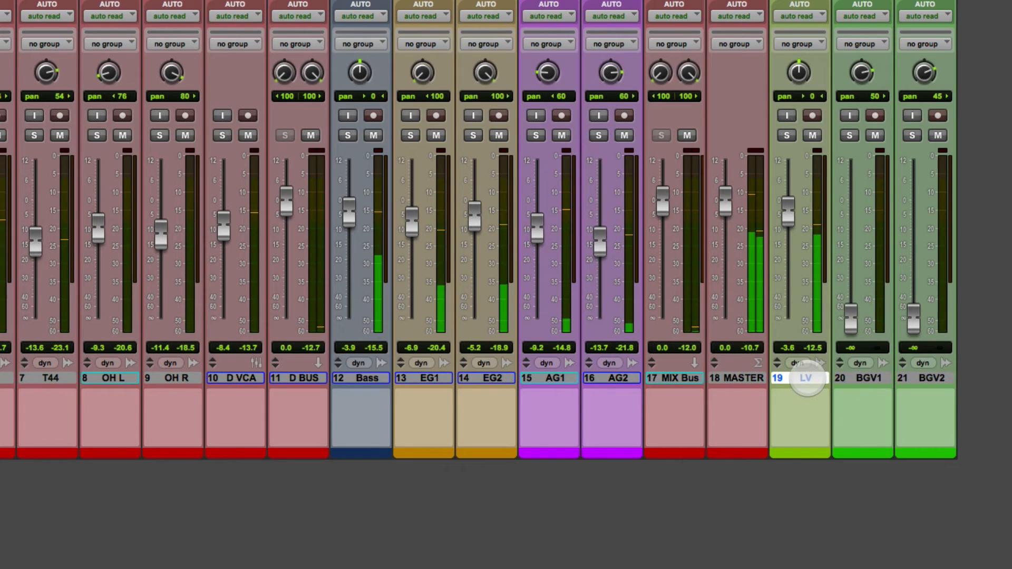
left_click_drag(787, 212, 787, 239)
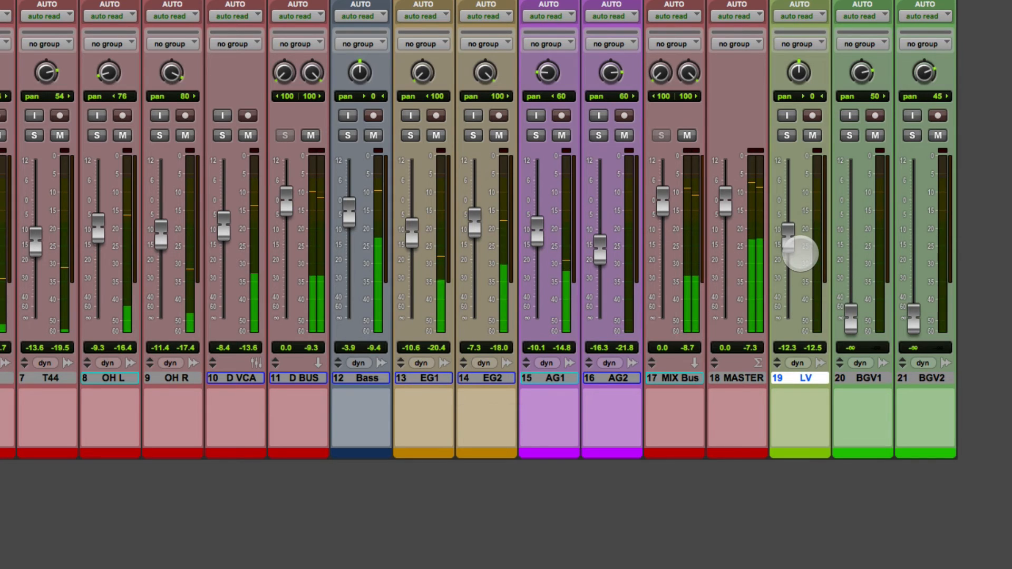
left_click_drag(786, 242, 787, 228)
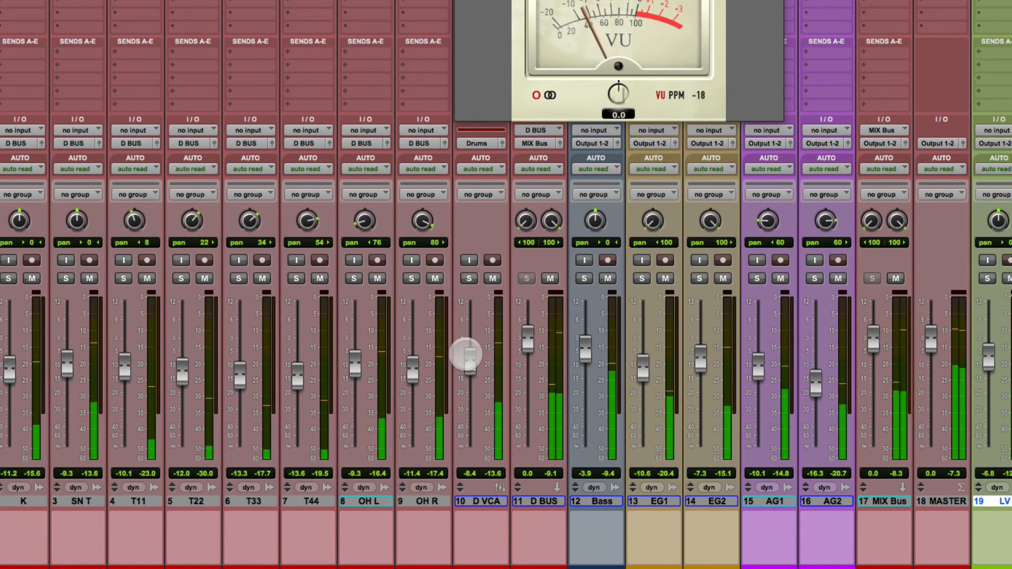
Raise the D drum VCA slightly, lower Bass to -4.3, and bring LV up to -5.9.
left_click_drag(470, 357, 472, 348)
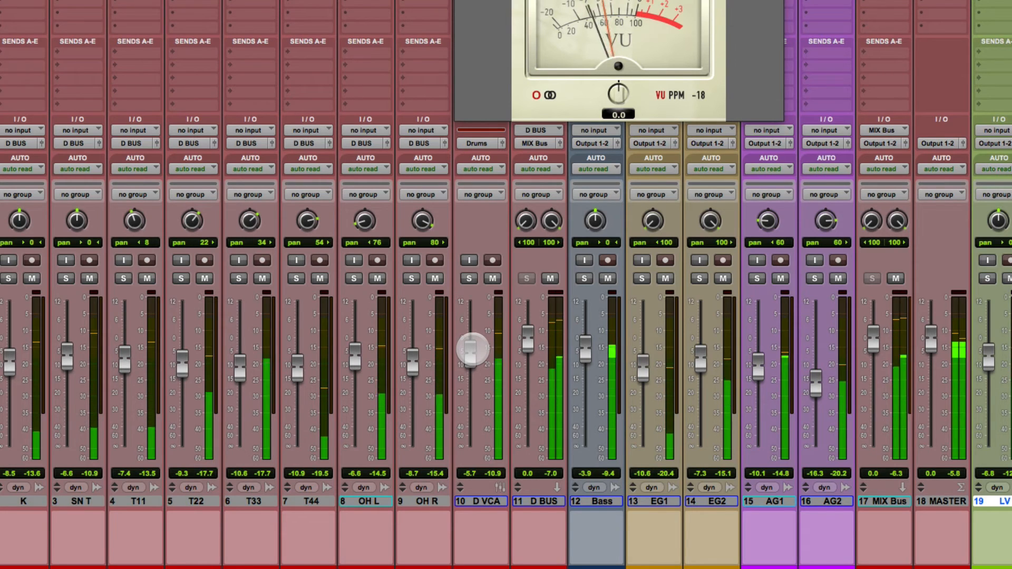
left_click_drag(472, 349, 473, 347)
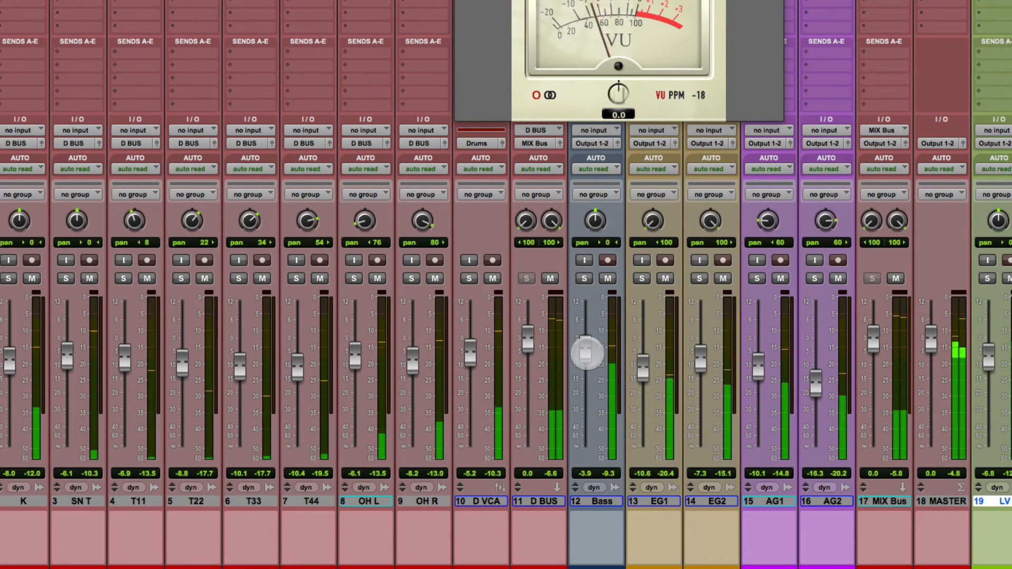
left_click_drag(587, 352, 587, 355)
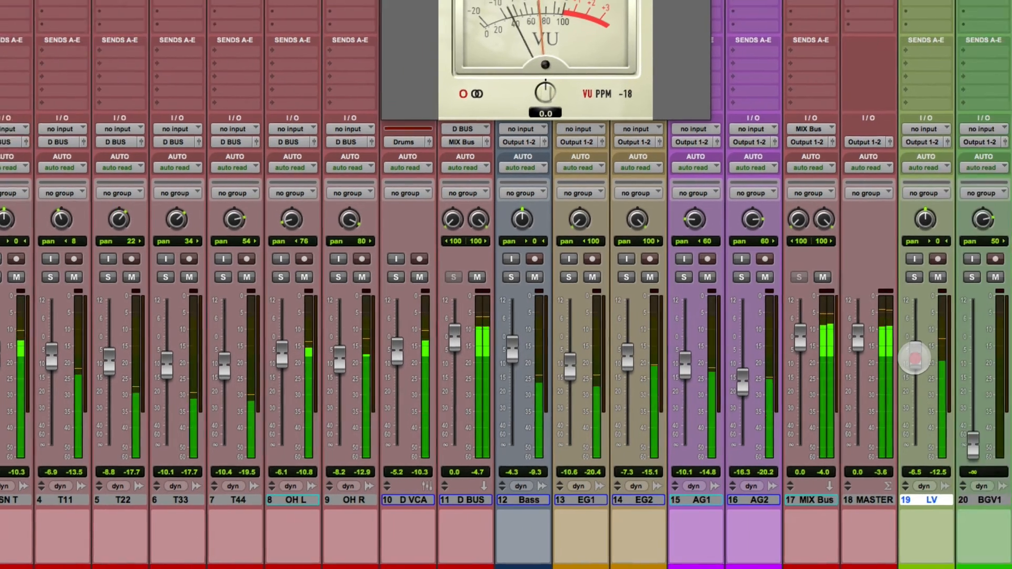
left_click_drag(988, 360, 988, 358)
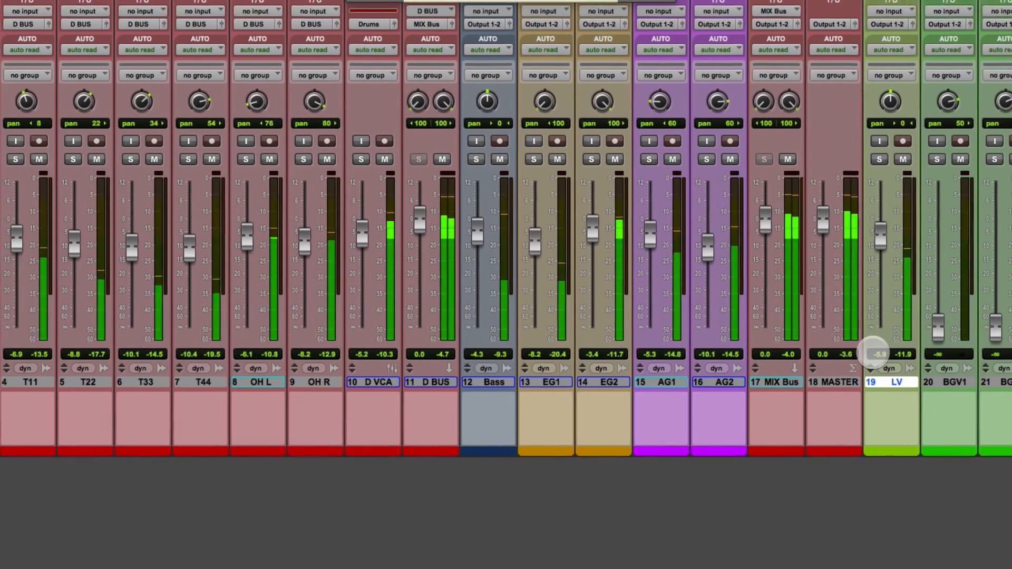
Save the session, stop playback, and select the BGV1 clip in the Edit window before going back to Mix.
key("super+s")
key("super+space")
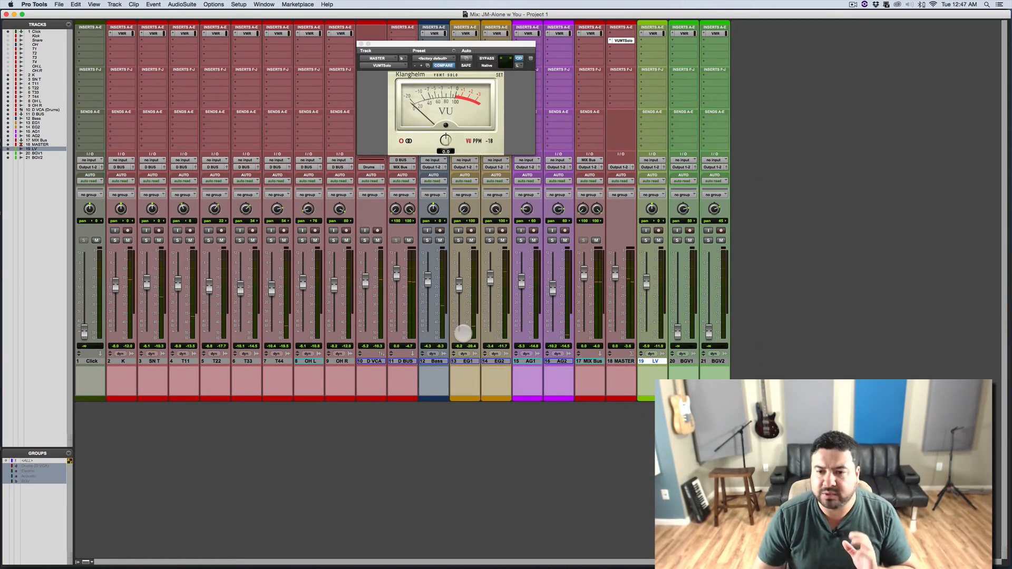
key("super+equal")
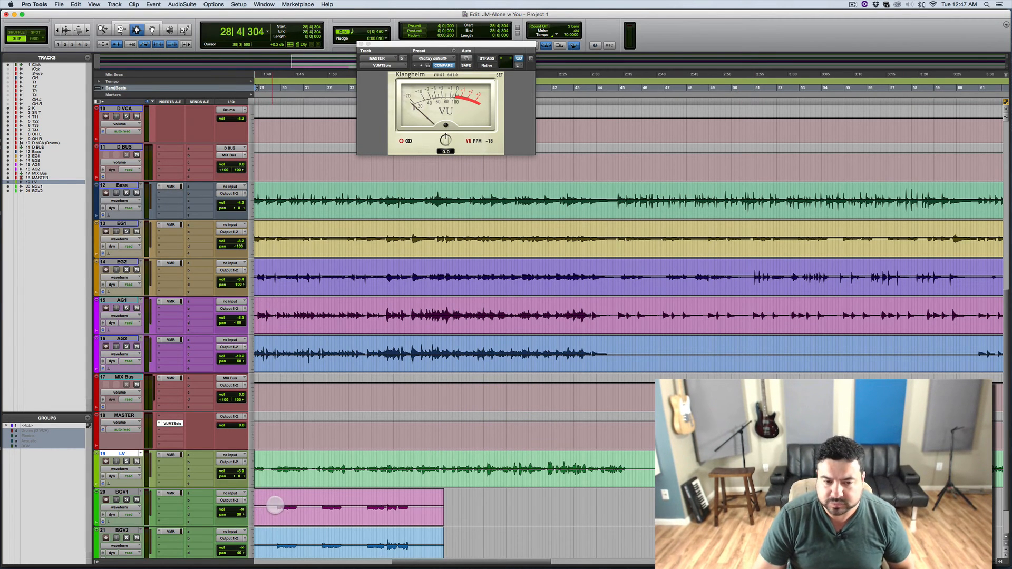
left_click(275, 504)
key("super+equal")
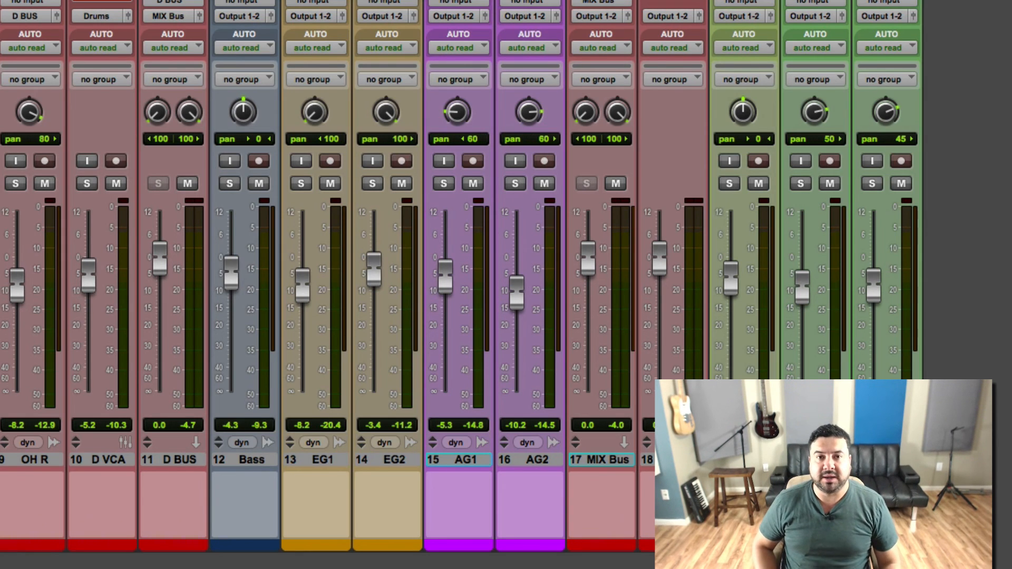
Select BGV1, play the backing vocals, and save the session.
left_click(825, 459)
key("space")
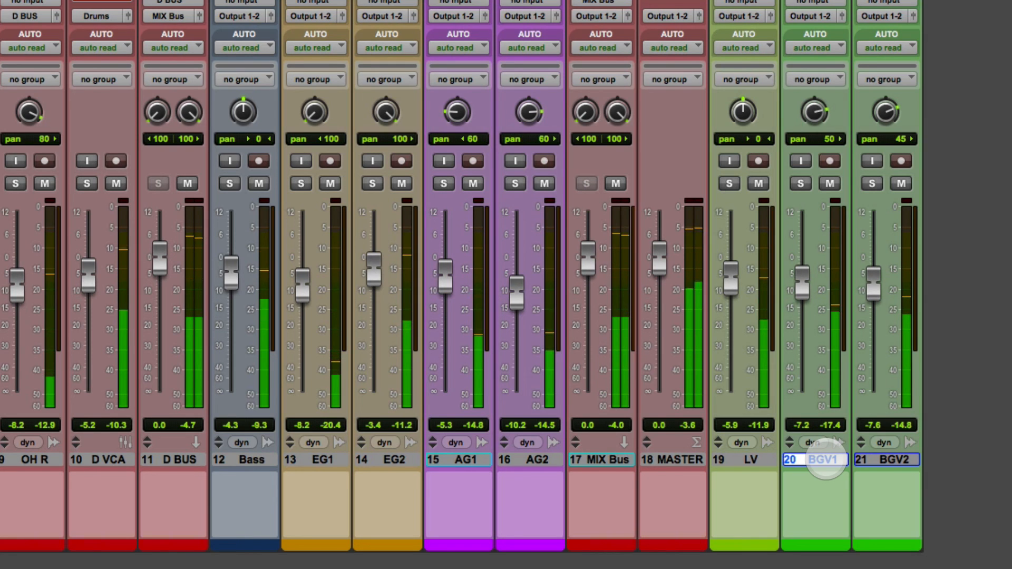
key("super+s")
Zoom the timeline to fit and place the play position just before the BGV1 vocals, then reselect BGV1 in Mix.
key("super+equal")
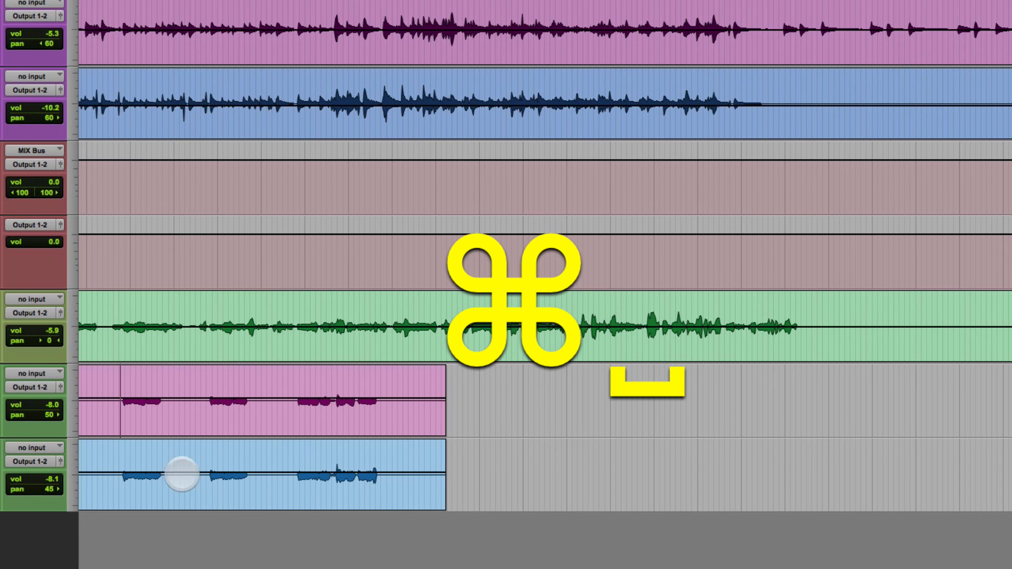
key("alt+a")
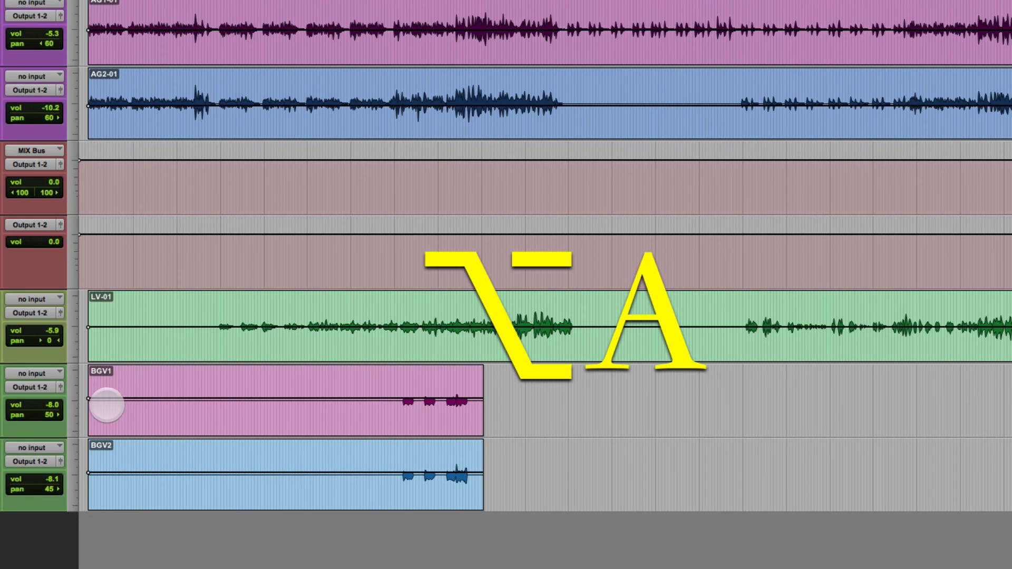
left_click(402, 400)
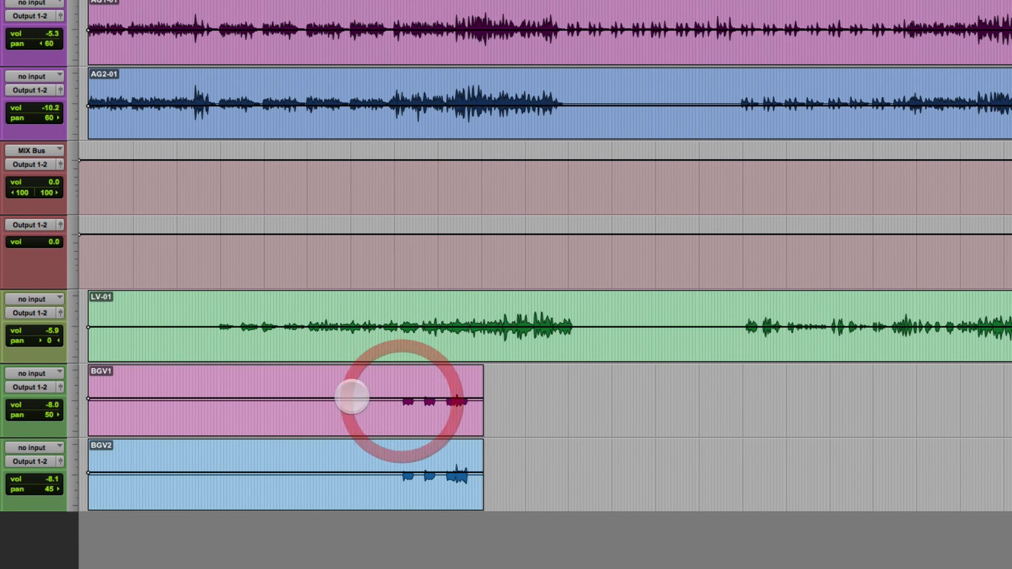
key("super+equal")
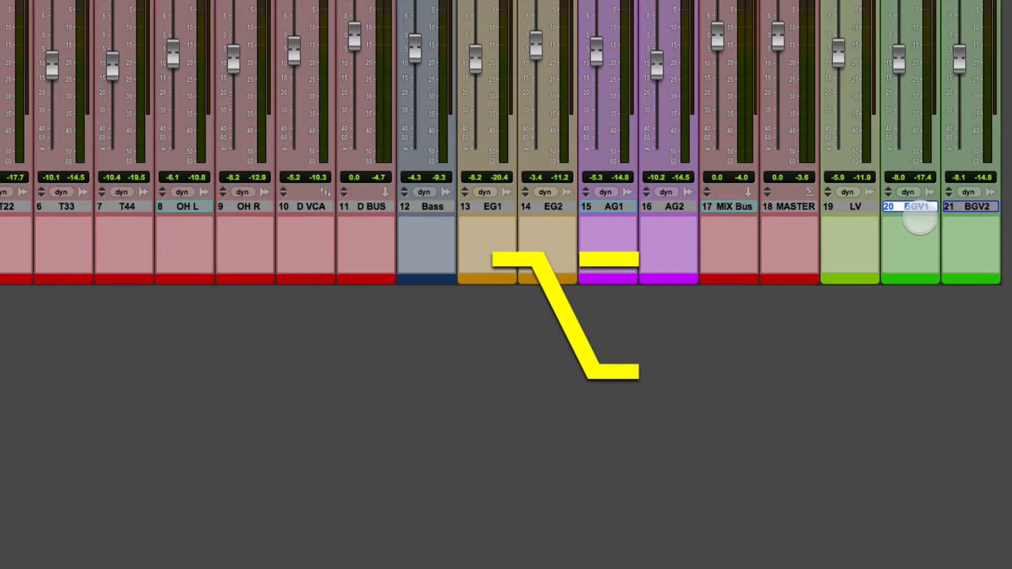
left_click(921, 210, "alt")
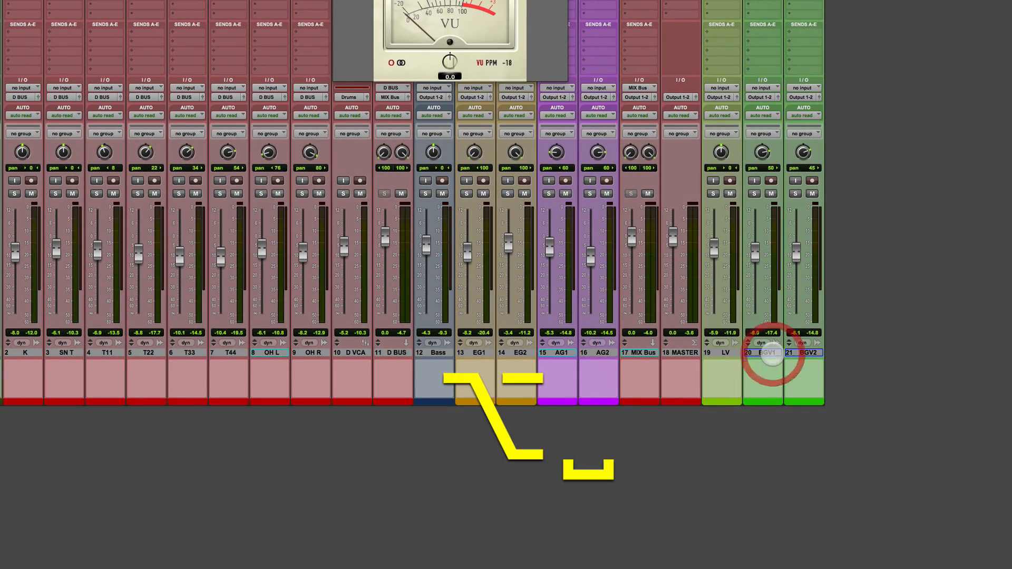
Play the mix and confirm the master meter sits near -18 dBFS RMS with no clipping.
key("super+equal")
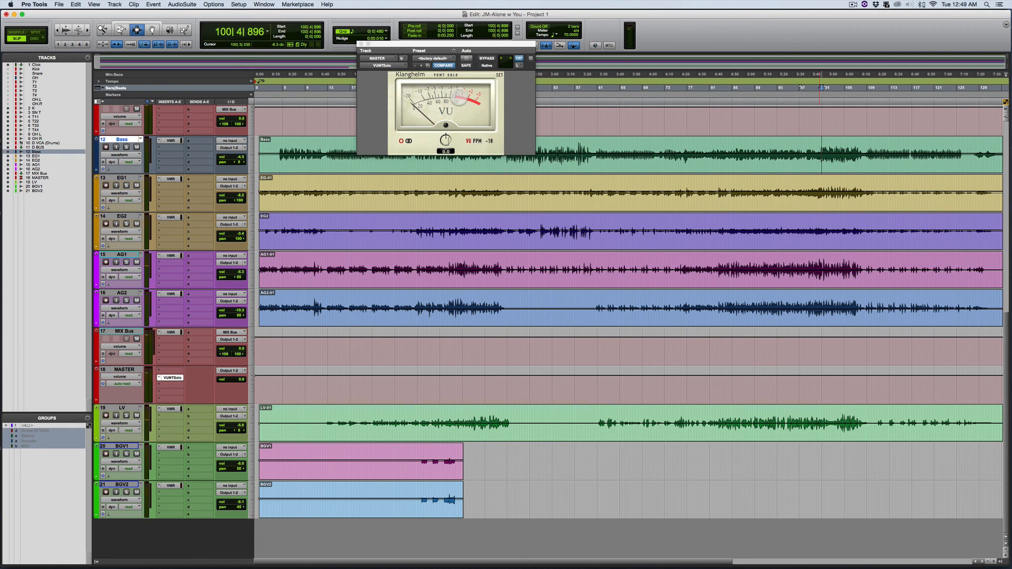
key("space")
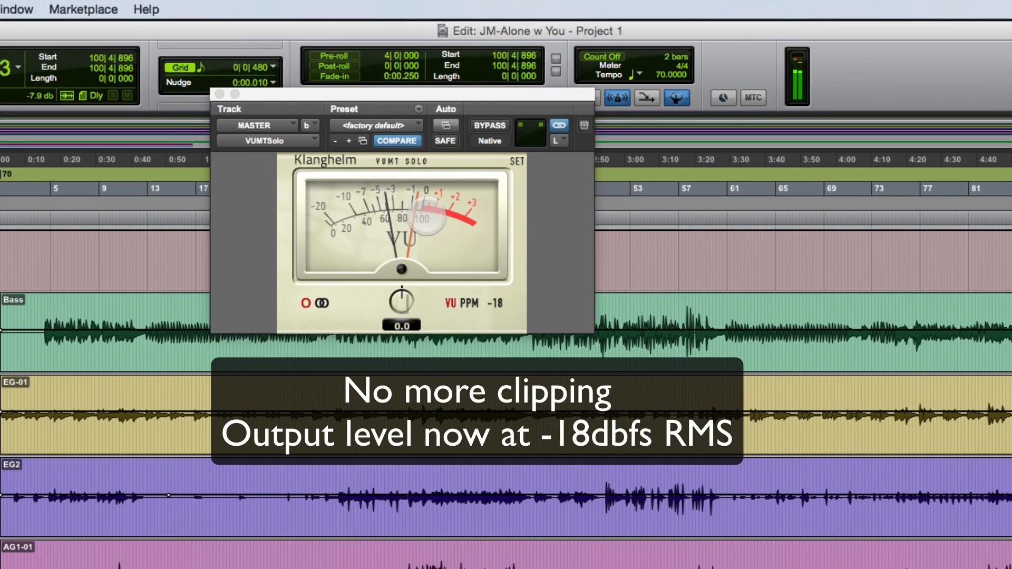
key("super+equal")
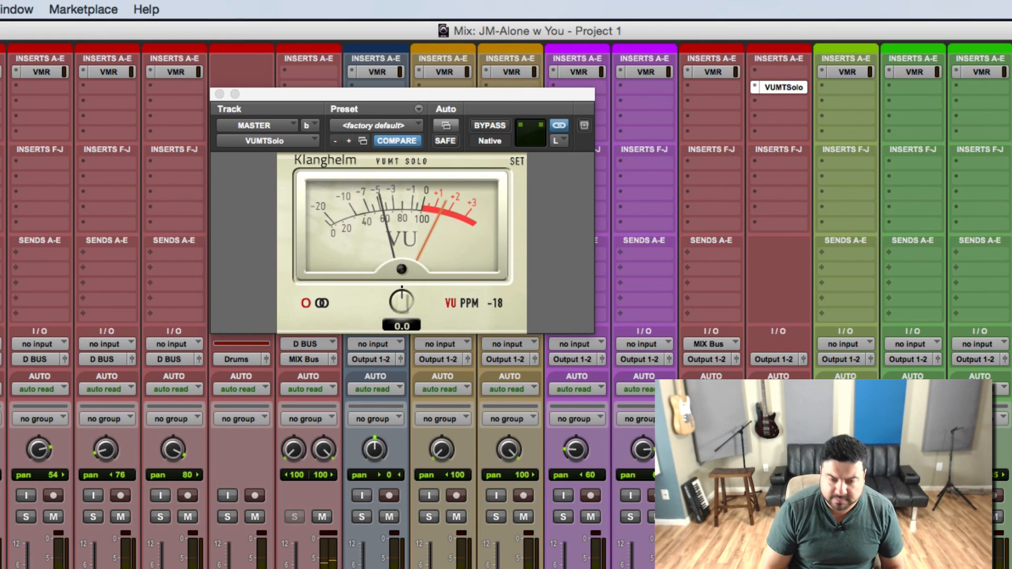
key("super+equal")
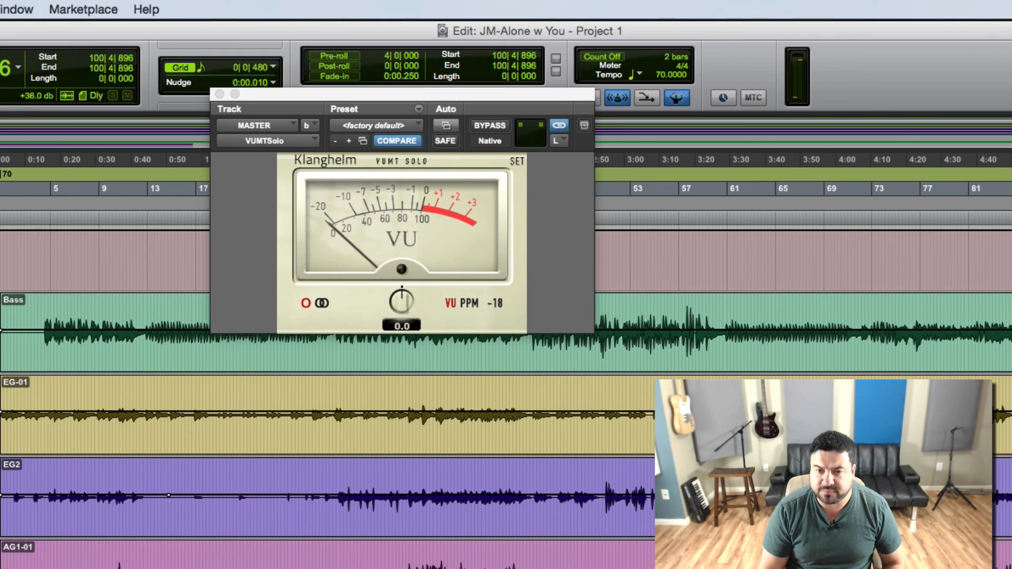